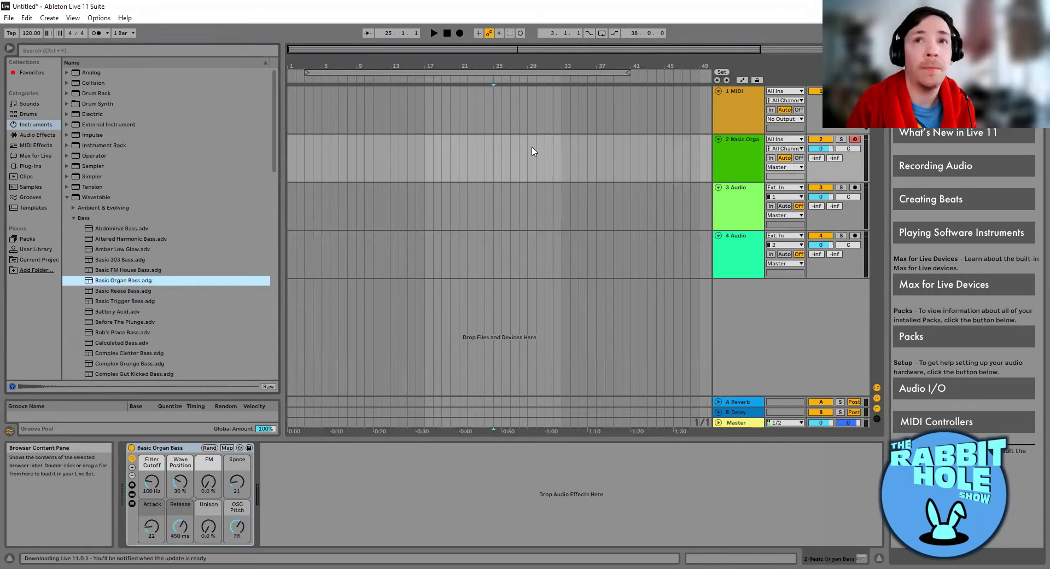
# Step: With track 2 selected, open the Wavetable Synth Lead presets and audition Syripples Lead, Synced Maniplulation and Sync Juno Lead
pyautogui.click(734, 169)
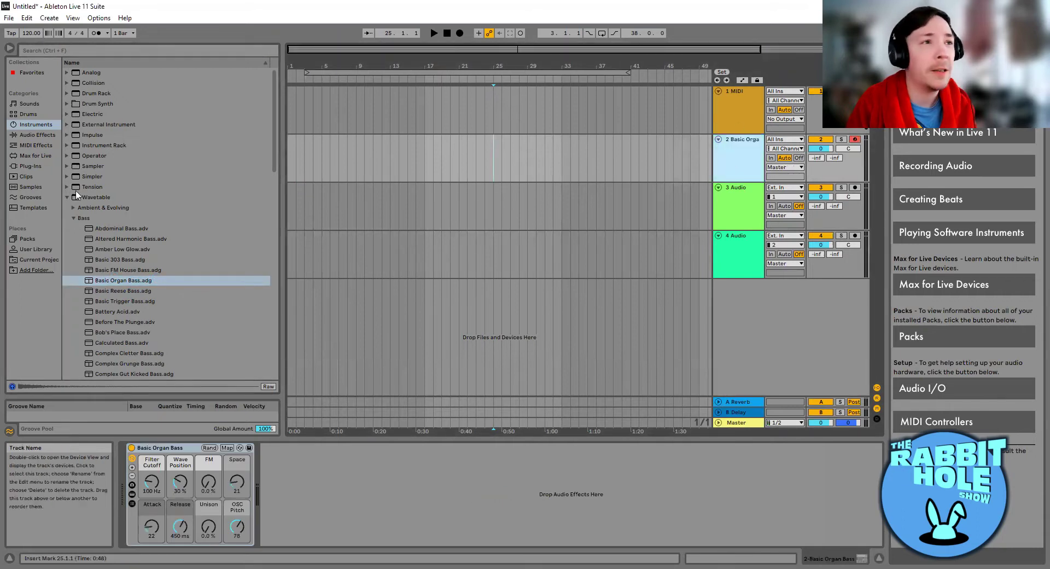
pyautogui.click(72, 218)
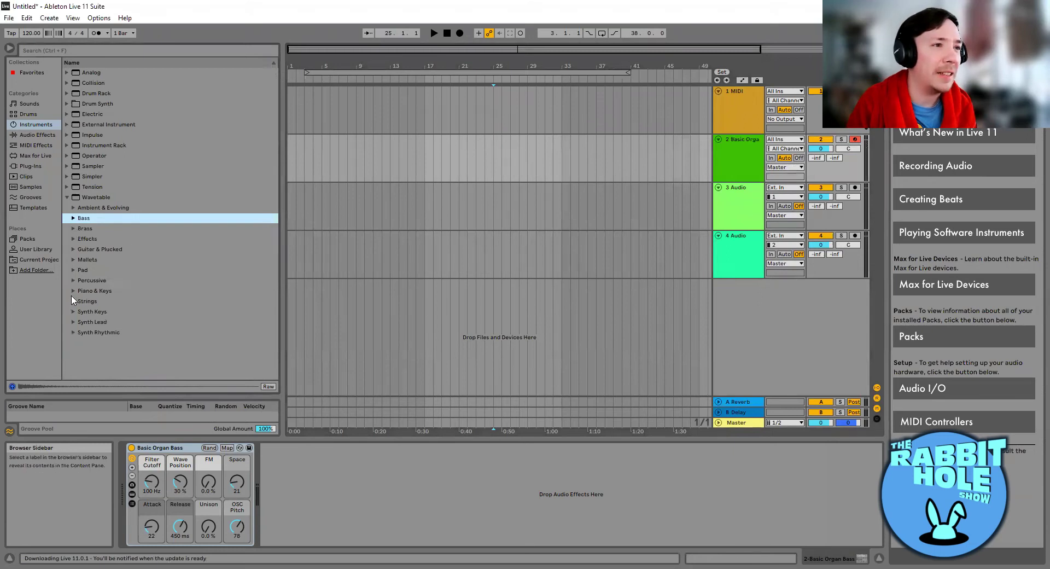
pyautogui.click(92, 322)
pyautogui.scroll(-5, 116, 323)
pyautogui.click(116, 322)
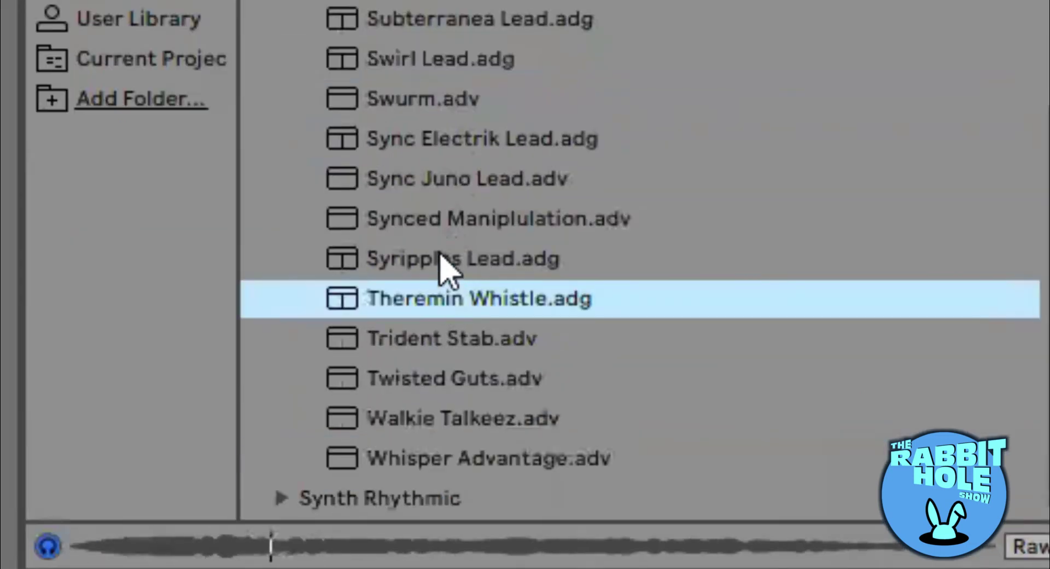
pyautogui.click(446, 263)
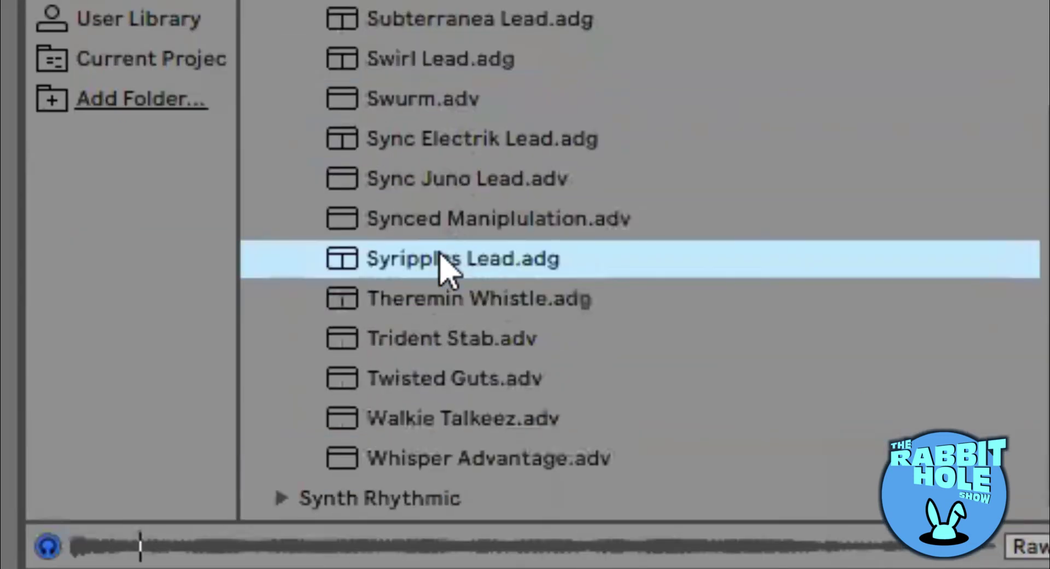
pyautogui.click(360, 216)
pyautogui.click(402, 179)
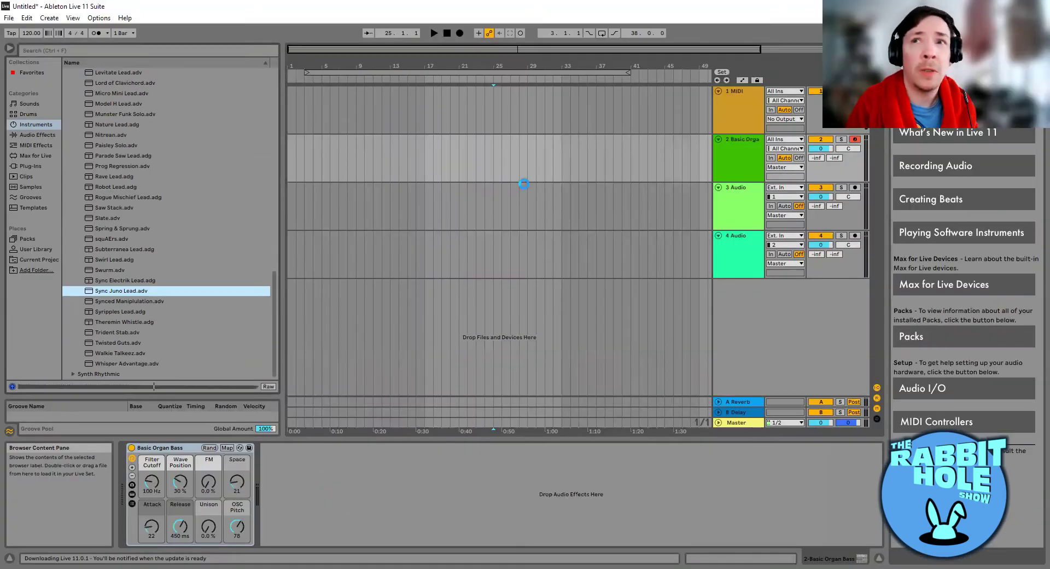
# Step: Load Sync Juno Lead onto track 2 and finish recording the Basic Organ Bass line
pyautogui.moveTo(526, 182); pyautogui.dragTo(527, 183)
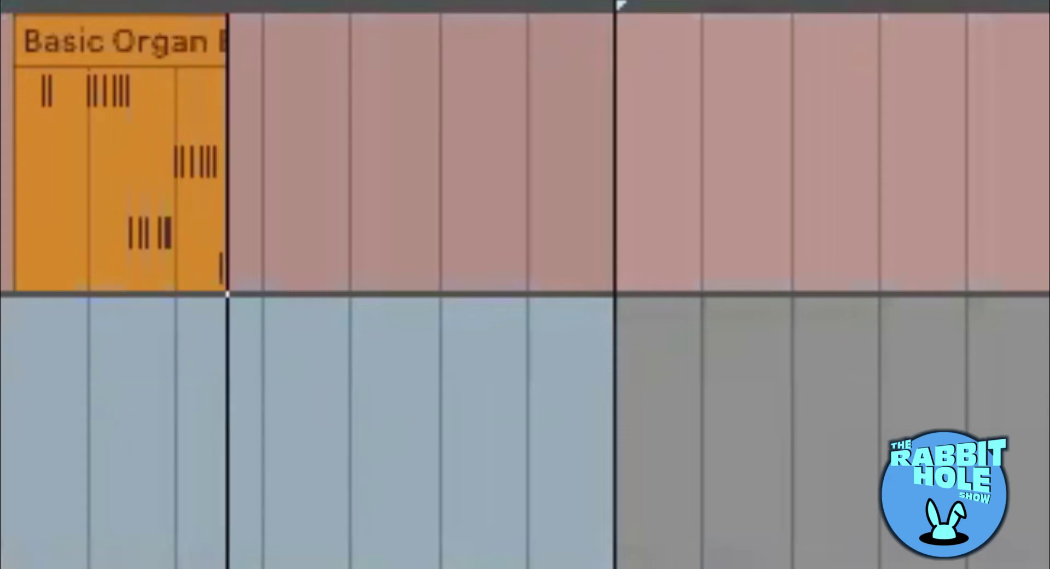
pyautogui.press('space')
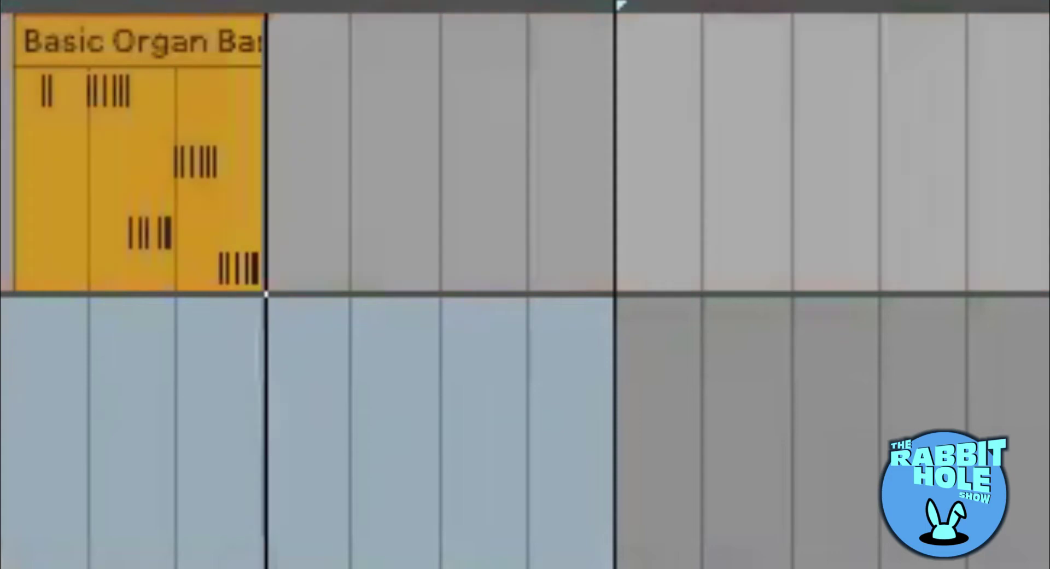
# Step: Apply the Quantize 16 groove to the bass clip and zoom in on its notes
pyautogui.scroll(-2, 213, 188)
pyautogui.scroll(-5, 271, 138)
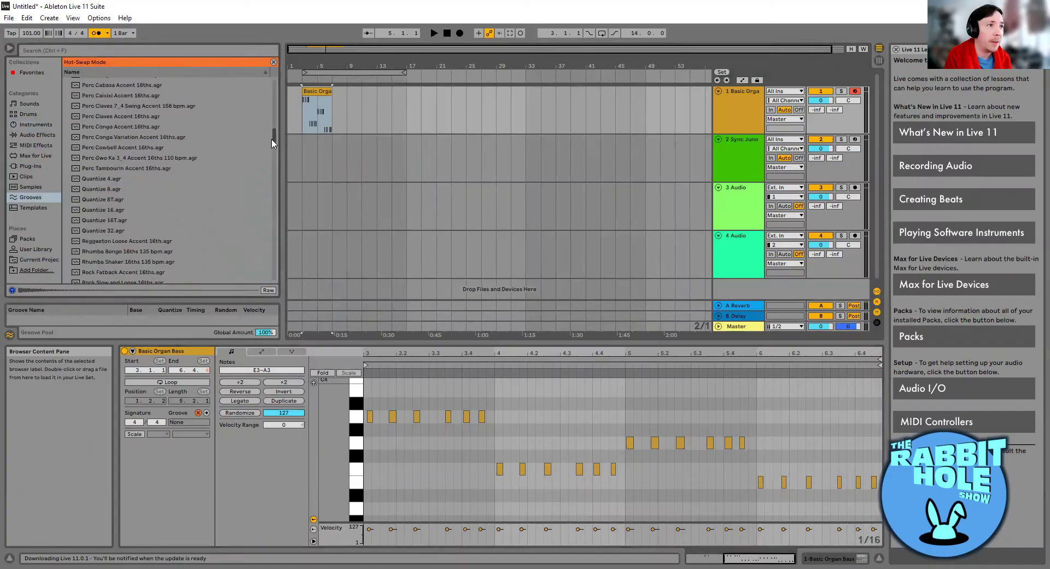
pyautogui.click(72, 196)
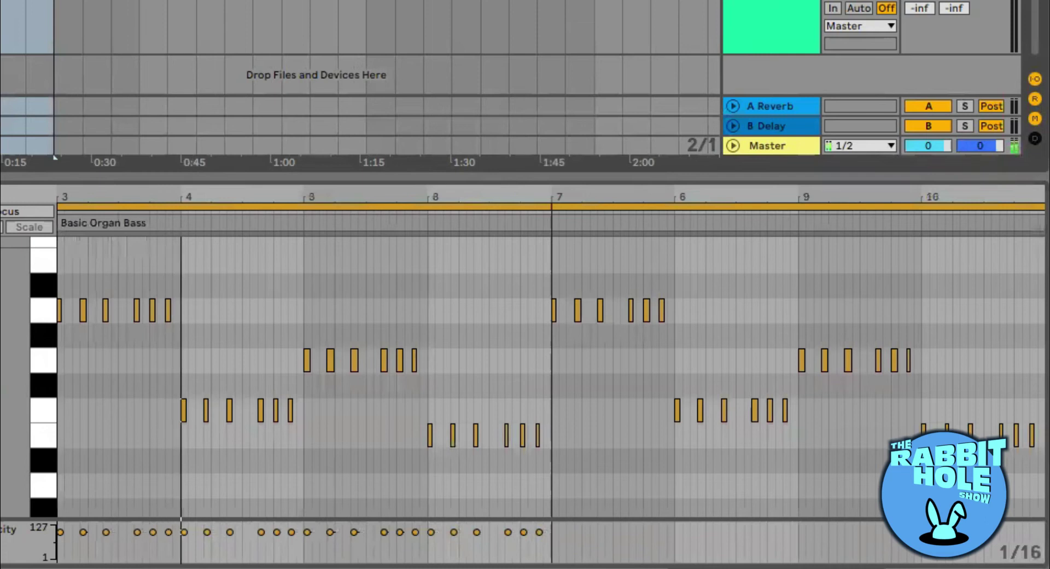
pyautogui.press('+')
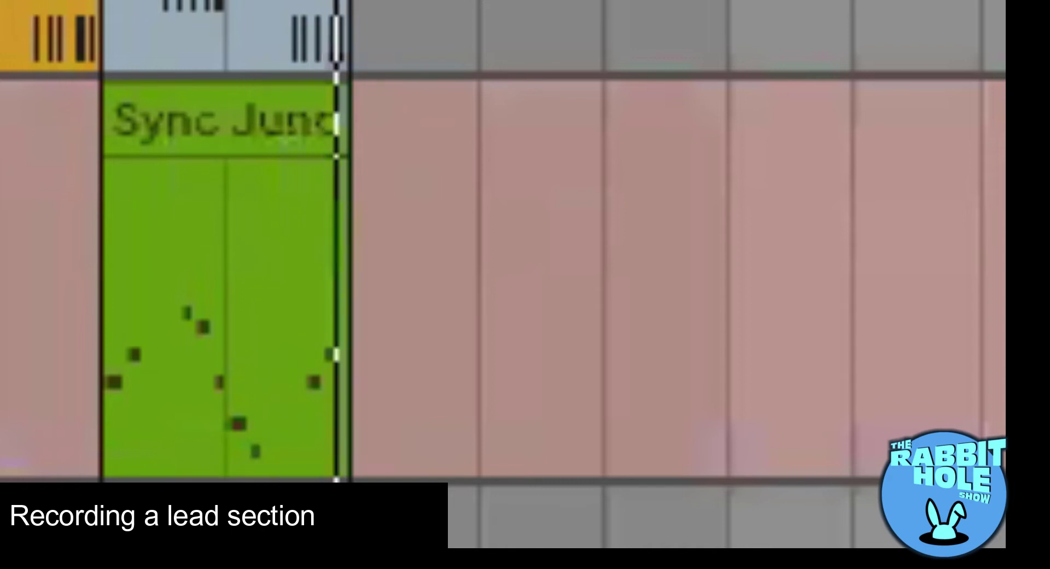
# Step: Stop recording the first Sync Juno lead clip
pyautogui.press('space')
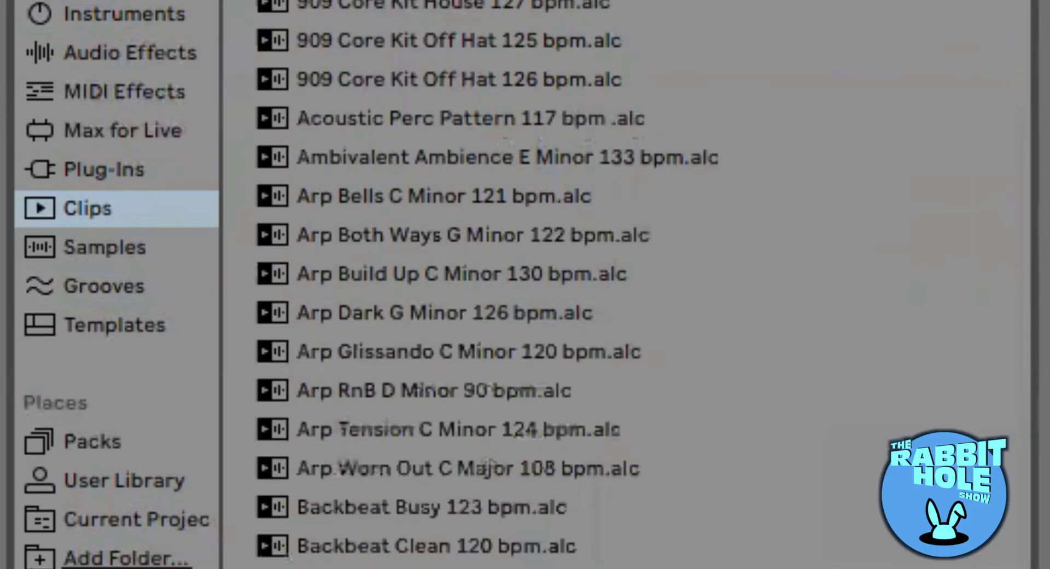
# Step: Preview the Garage Beat 130 bpm drum clip and place it on the third track
pyautogui.scroll(-20, 961, 47)
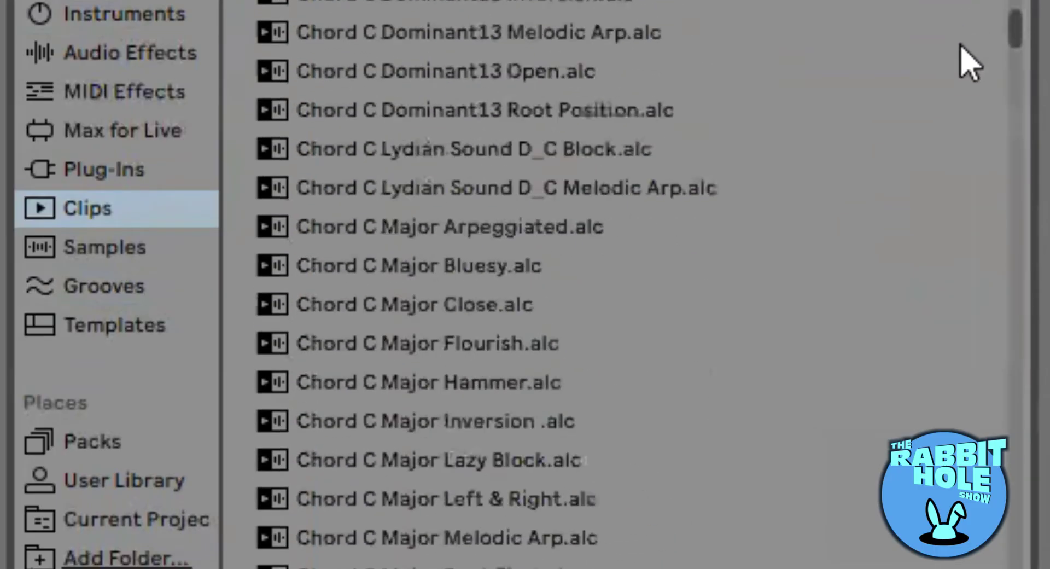
pyautogui.scroll(-10, 976, 334)
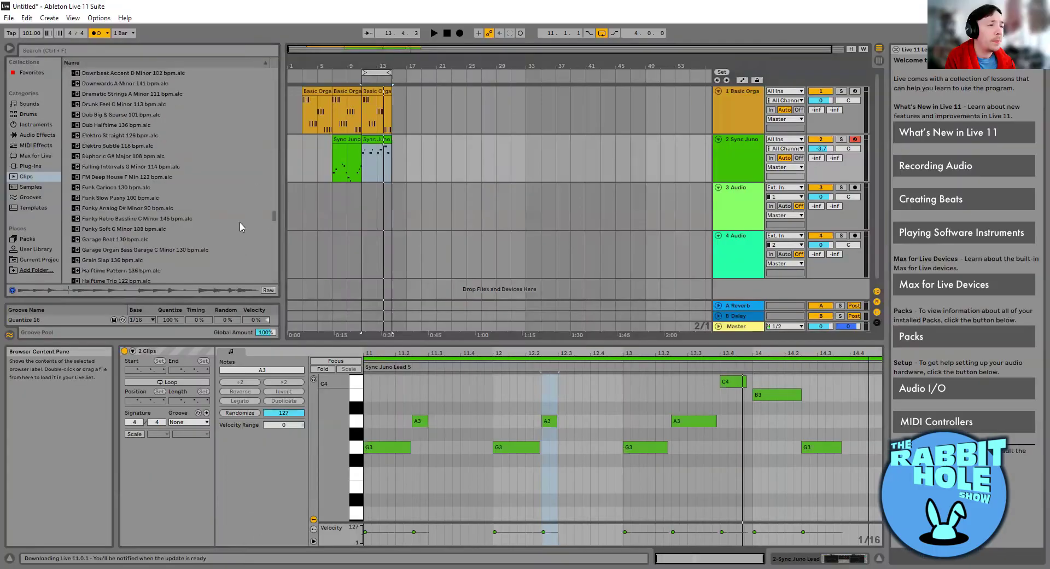
pyautogui.click(109, 241)
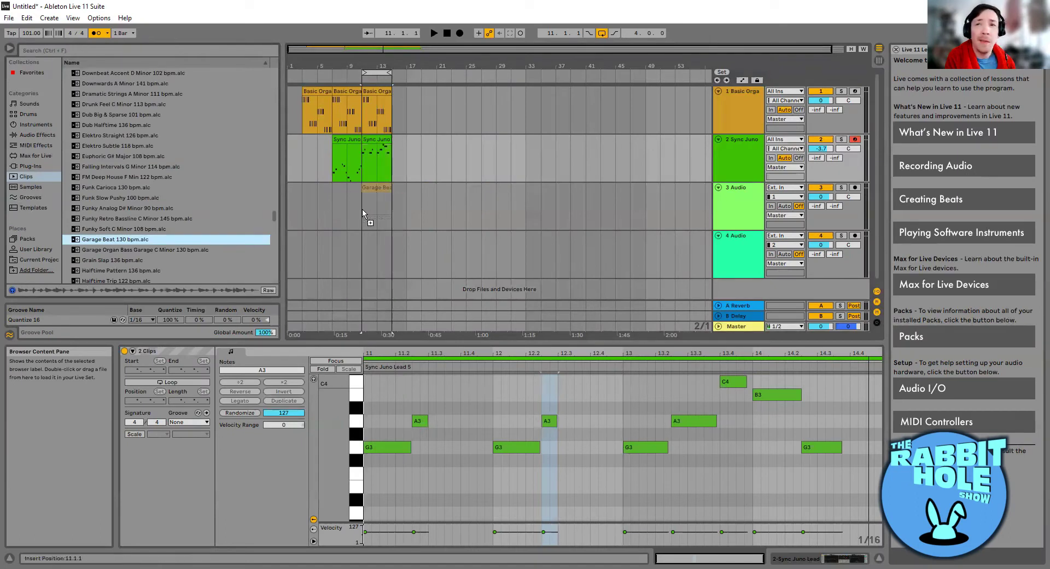
pyautogui.moveTo(364, 214); pyautogui.dragTo(416, 238)
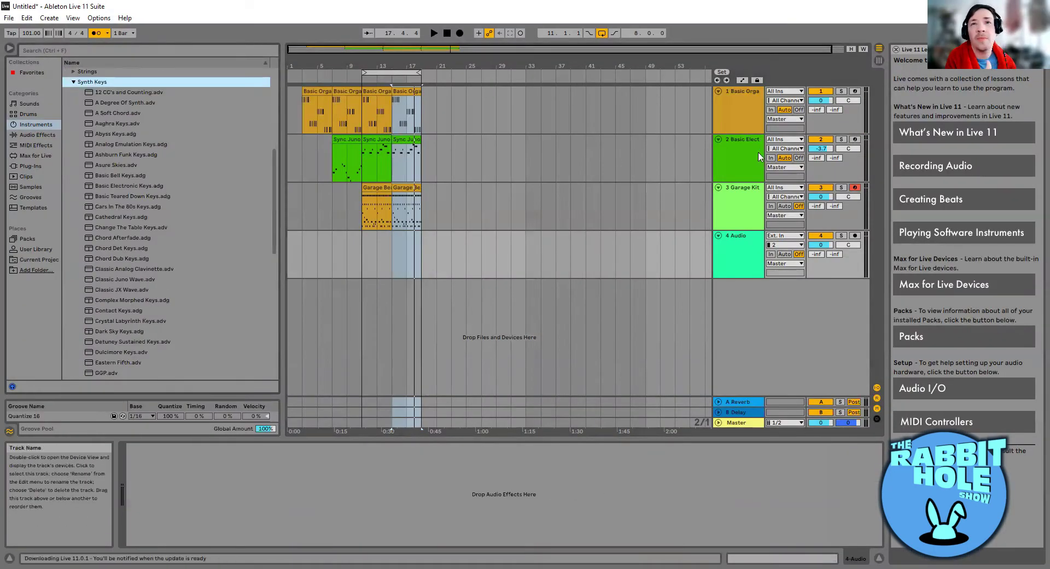
# Step: Select the second track to receive the Position Glass keys sound
pyautogui.click(753, 152)
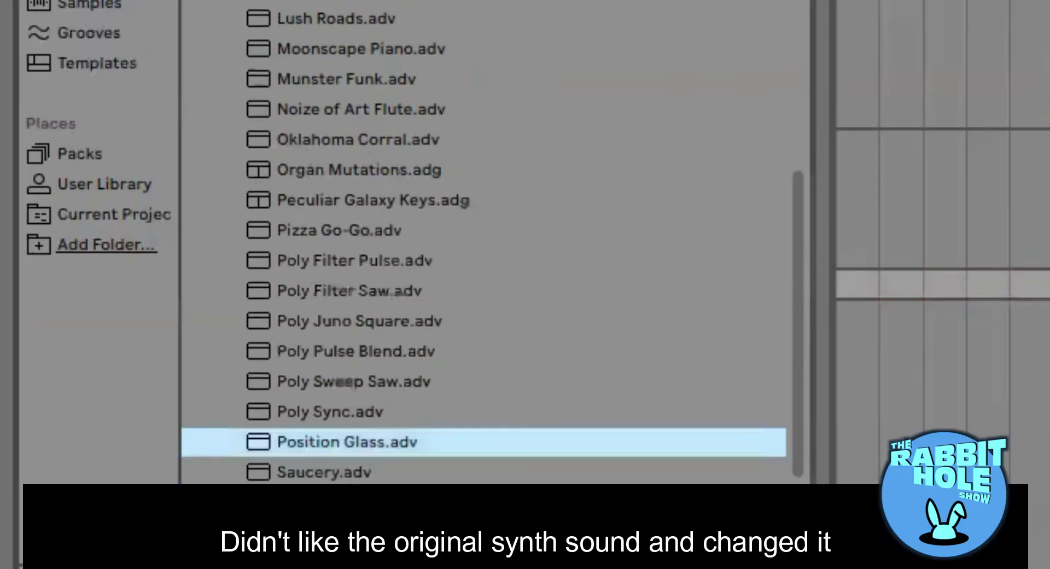
# Step: Audition the Saucery, Solar Flare and Silver Keys presets in the browser
pyautogui.click(344, 469)
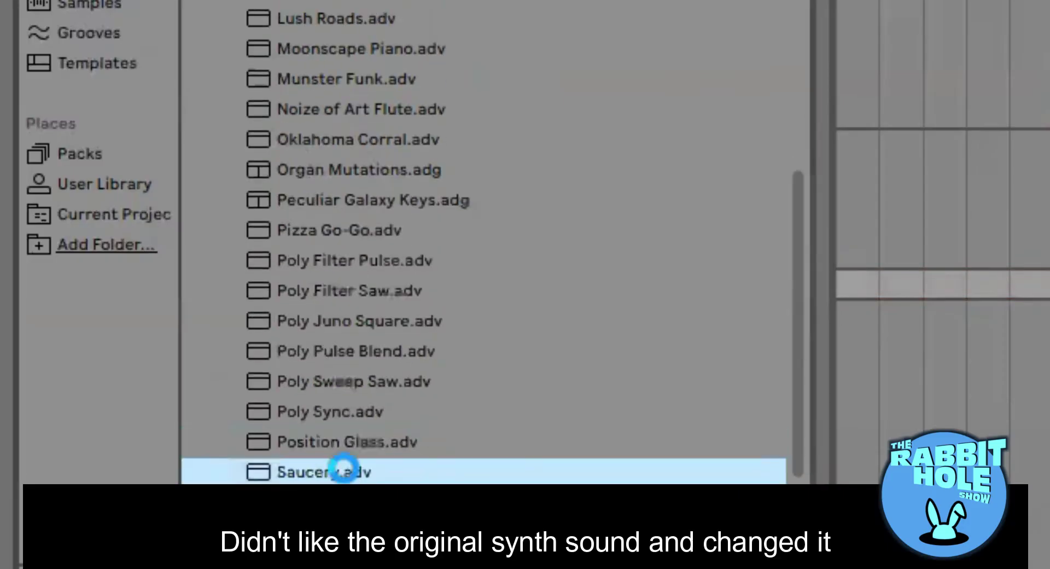
pyautogui.scroll(-3, 344, 475)
pyautogui.click(338, 468)
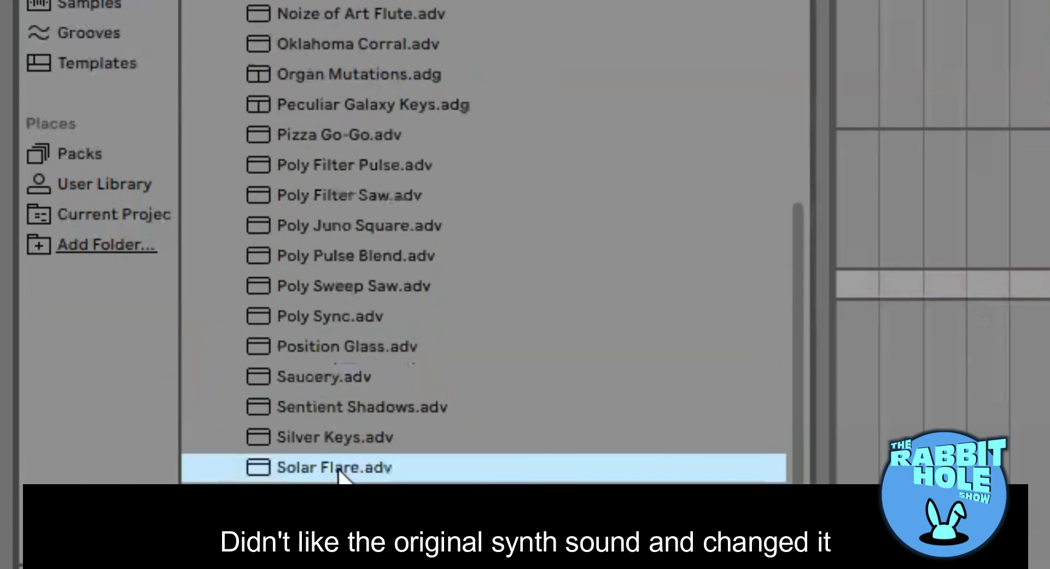
pyautogui.scroll(-2, 338, 474)
pyautogui.click(339, 374)
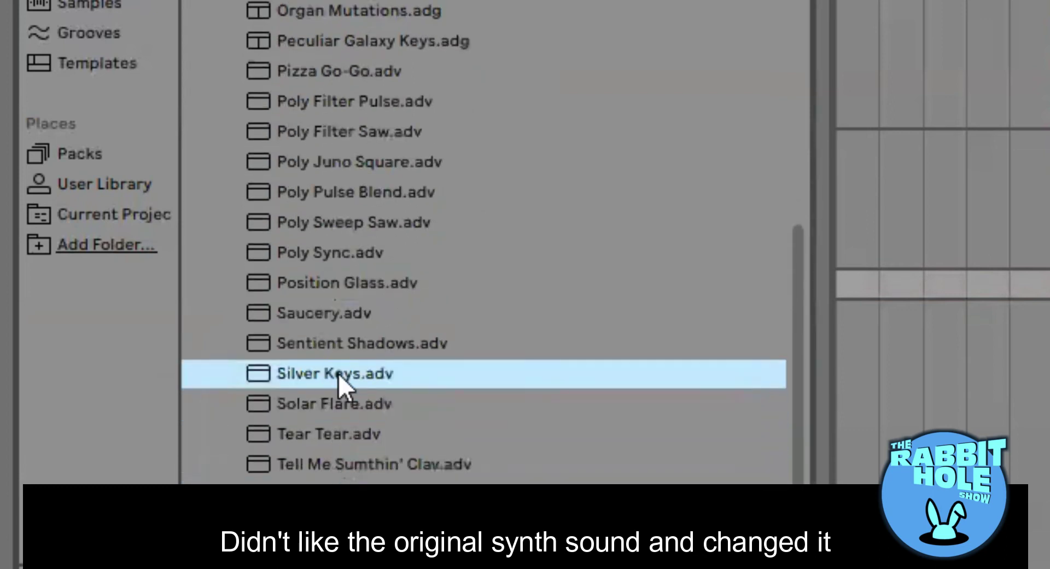
pyautogui.scroll(-2, 331, 421)
pyautogui.scroll(4, 333, 418)
pyautogui.scroll(15, 332, 418)
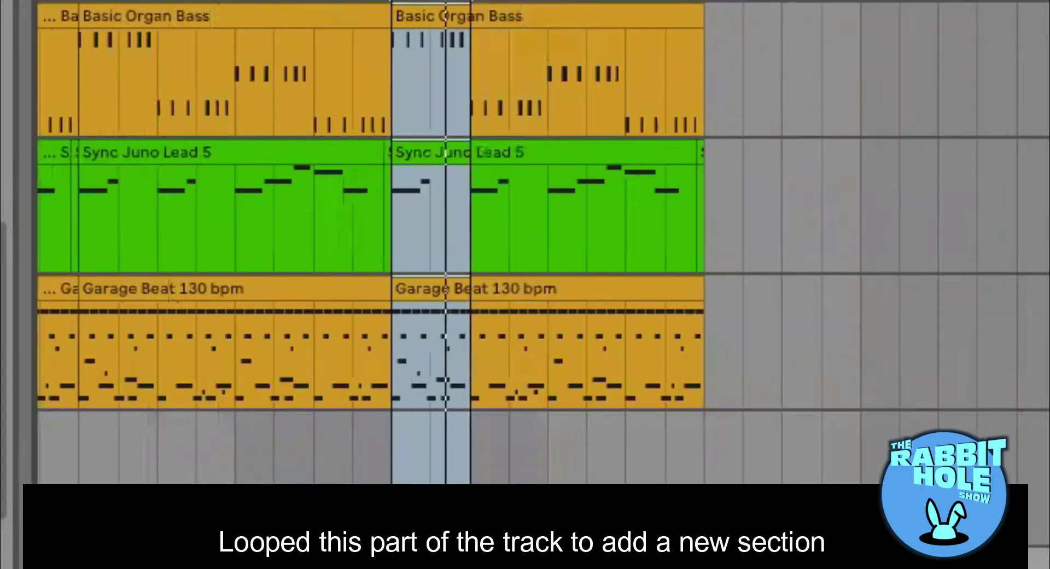
# Step: Duplicate the marked time range of the song twice with Duplicate Time
pyautogui.rightClick(451, 5)
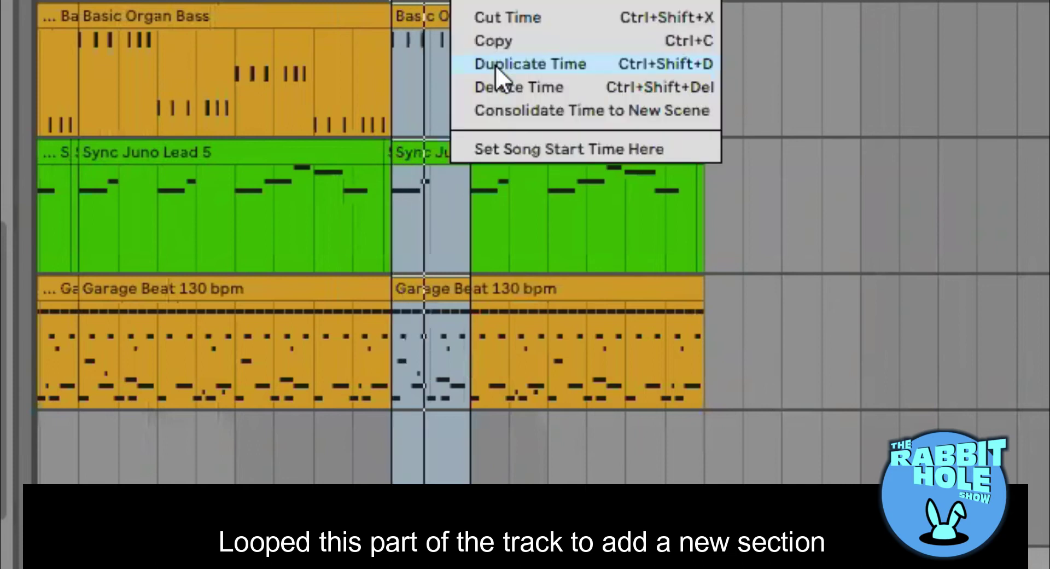
pyautogui.click(517, 58)
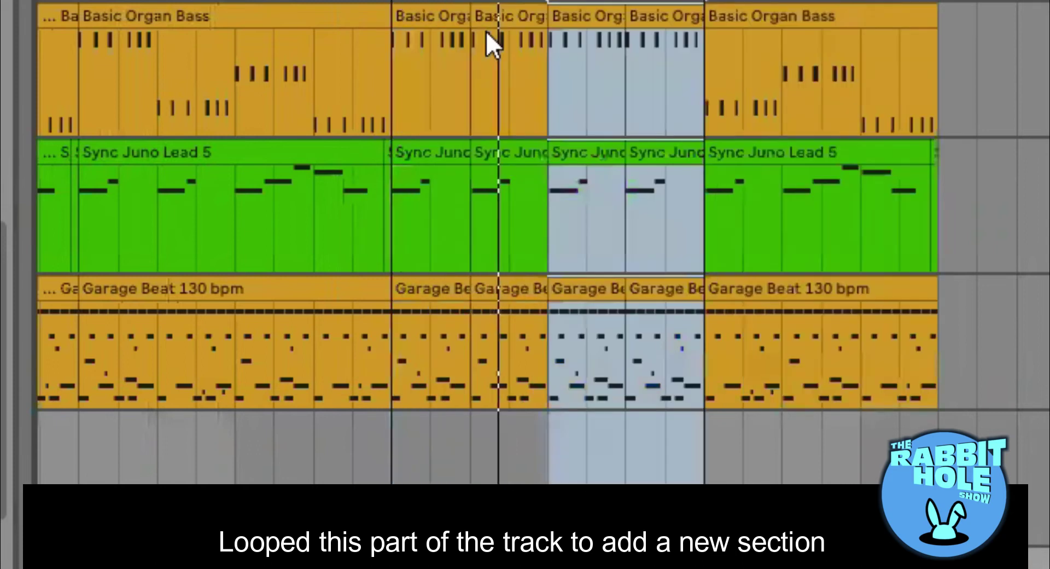
pyautogui.press('-')
pyautogui.press('-')
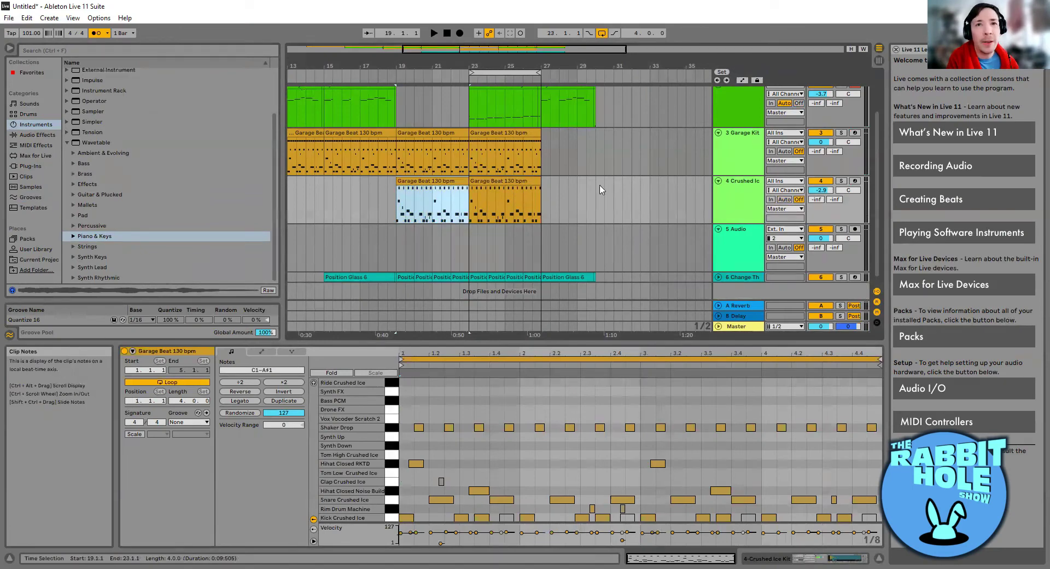
# Step: Play back from the drum clip, then select and delete the unwanted Juno Lead material
pyautogui.press('space')
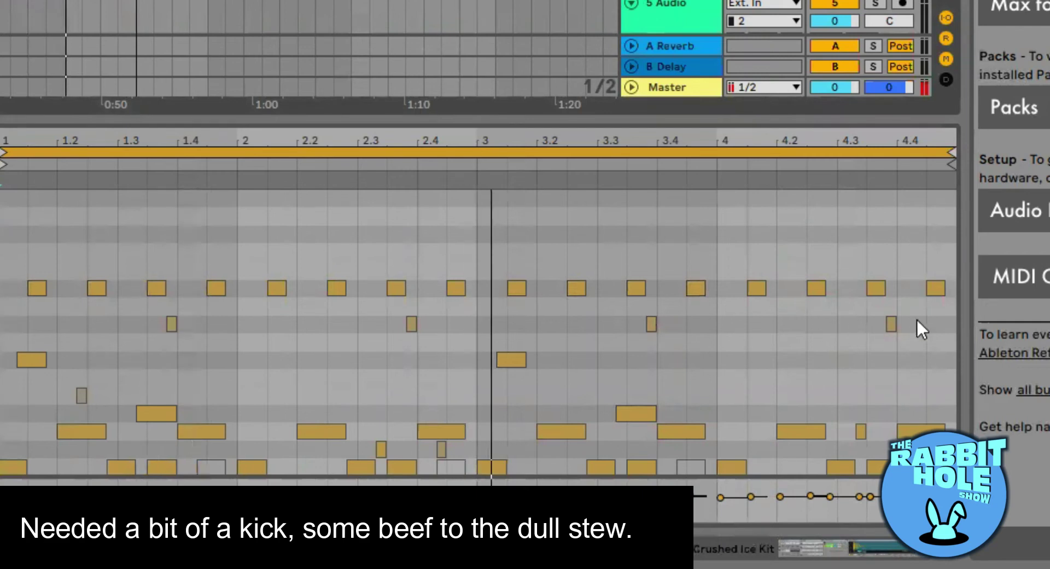
pyautogui.moveTo(923, 320); pyautogui.dragTo(158, 331)
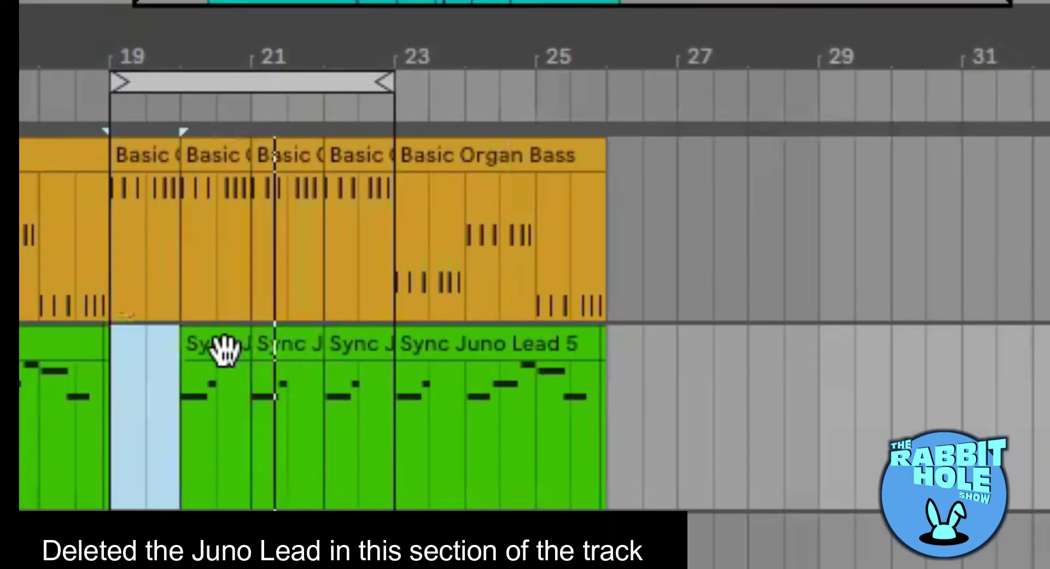
pyautogui.press('Delete')
# Step: Delete the remaining Sync Juno Lead clips in this section, including bars 22–23, and stop recording
pyautogui.click(229, 353)
pyautogui.press('Delete')
pyautogui.click(273, 354)
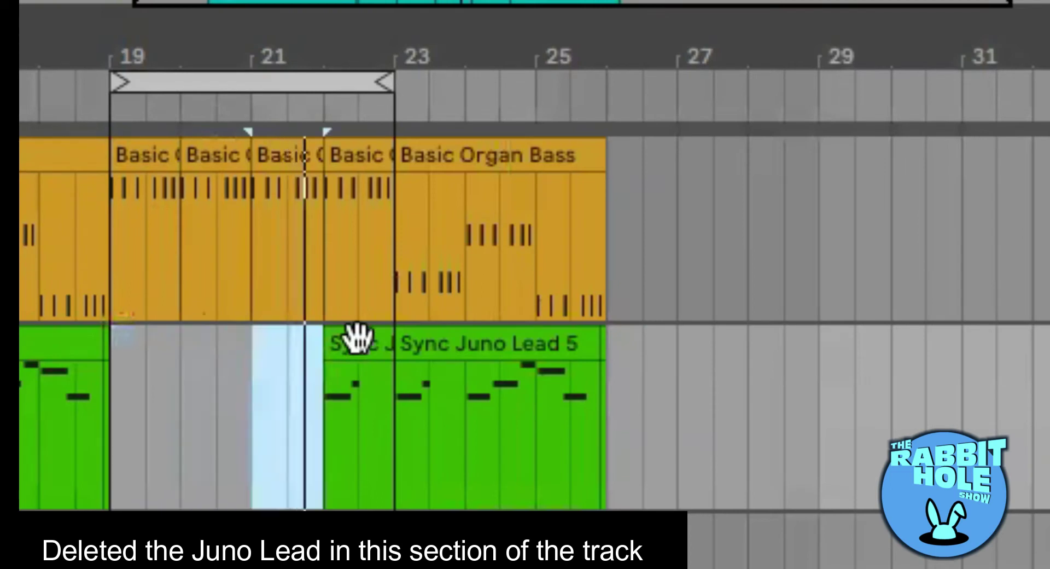
pyautogui.click(356, 337)
pyautogui.press('Delete')
pyautogui.scroll(-3, 293, 469)
pyautogui.scroll(3, 286, 497)
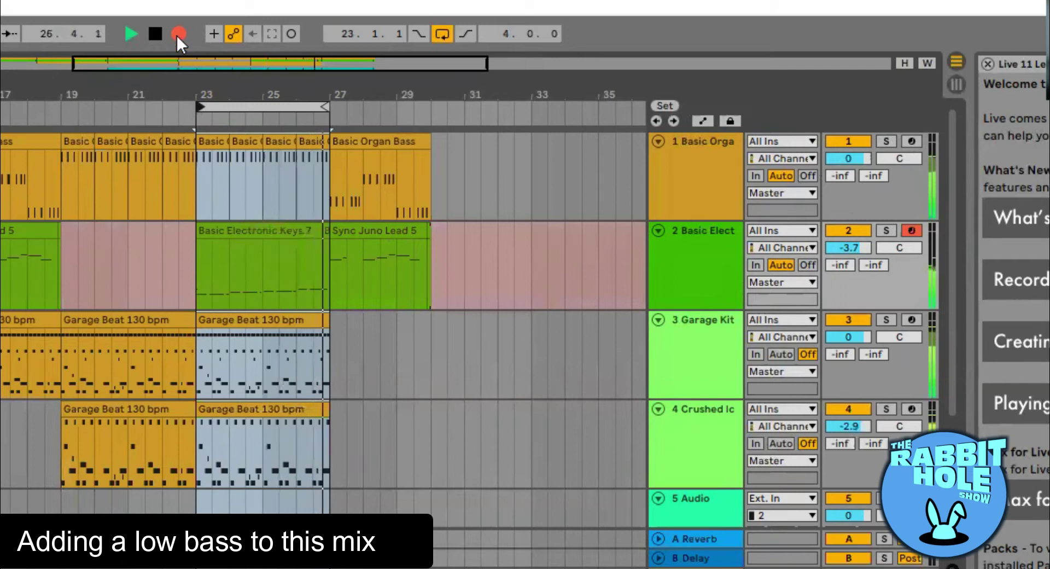
pyautogui.click(176, 33)
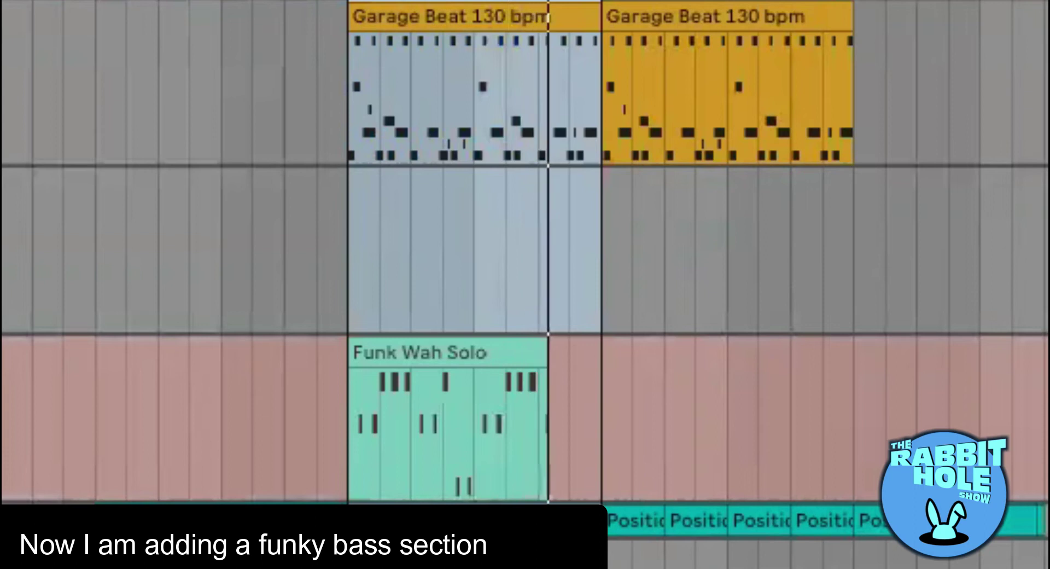
# Step: Loop-extend track 7's Funk Wah Solo clip and transpose all its notes lower
pyautogui.moveTo(548, 416); pyautogui.dragTo(601, 416)
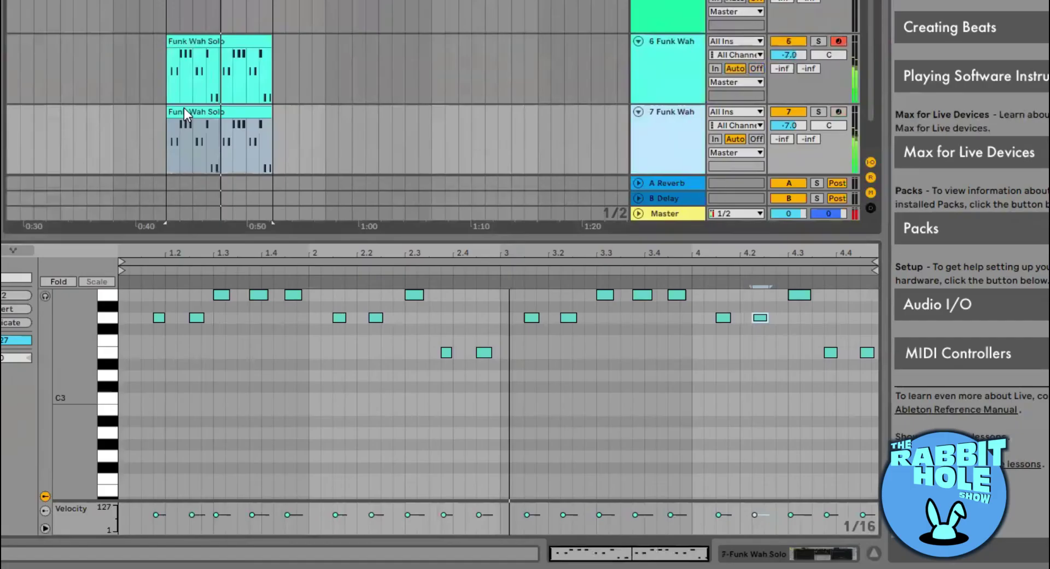
pyautogui.click(183, 107)
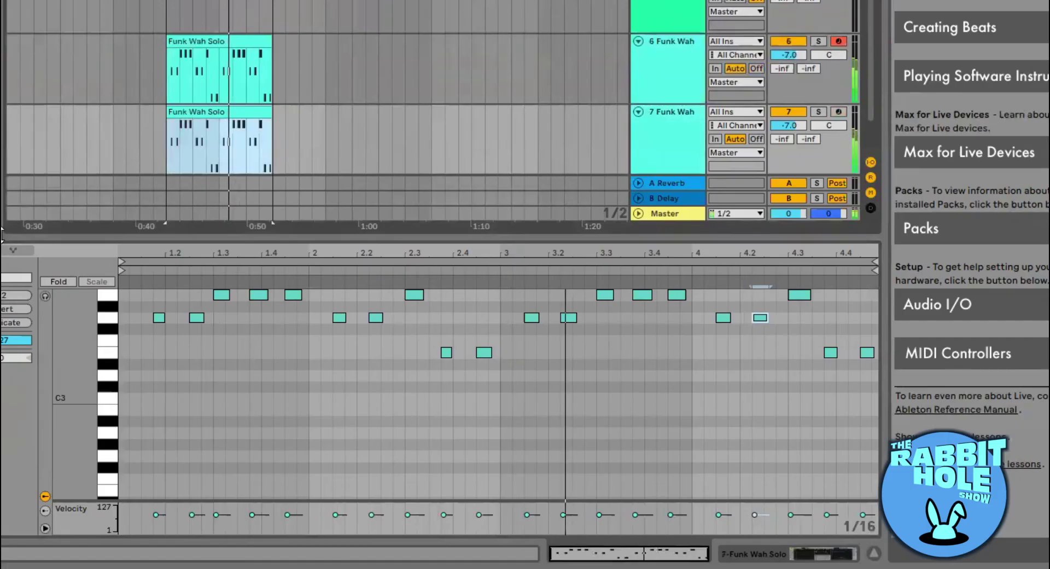
pyautogui.click(185, 258)
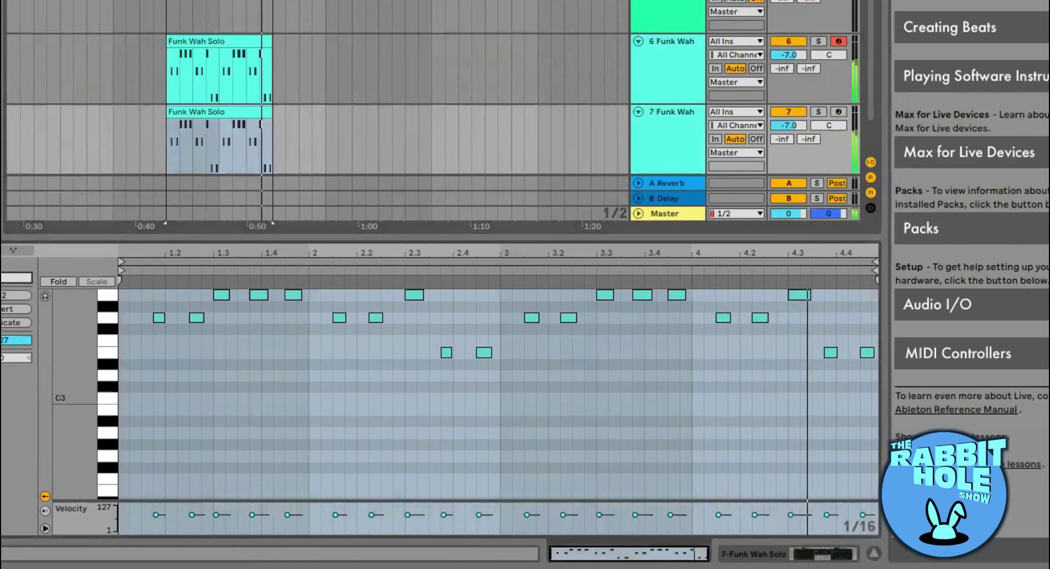
pyautogui.hotkey('ctrl', 'l')
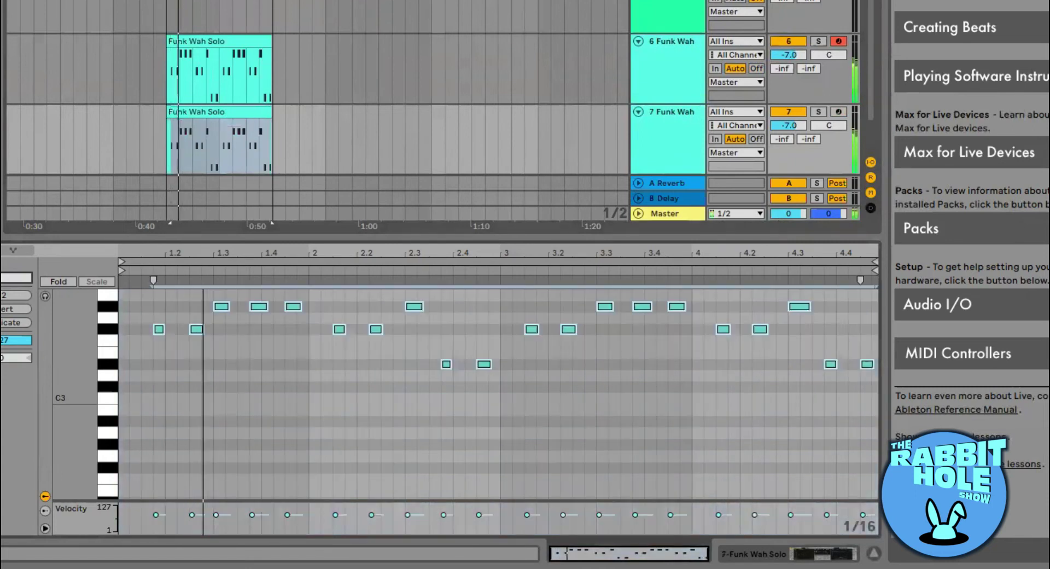
pyautogui.scroll(5, 498, 394)
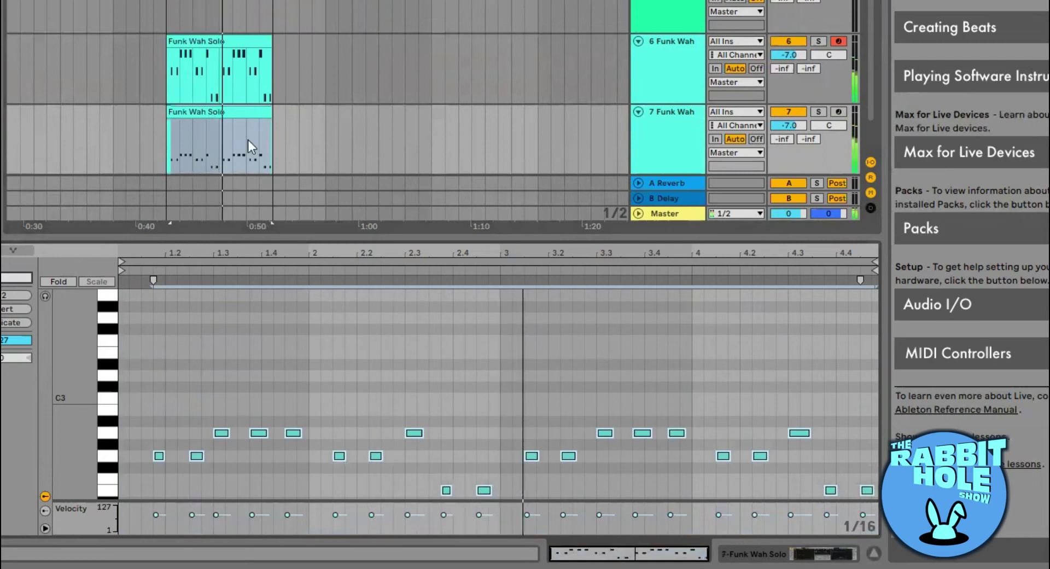
# Step: Duplicate the Funk Wah Solo clip right after itself and lower the chorus Dry/Wet mix
pyautogui.click(229, 111)
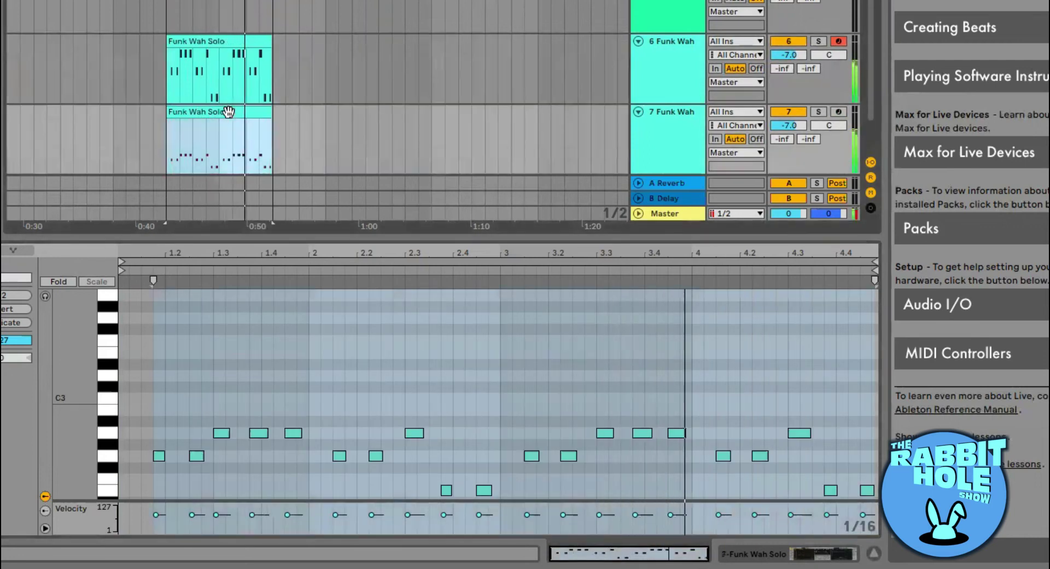
pyautogui.hotkey('ctrl', 'd')
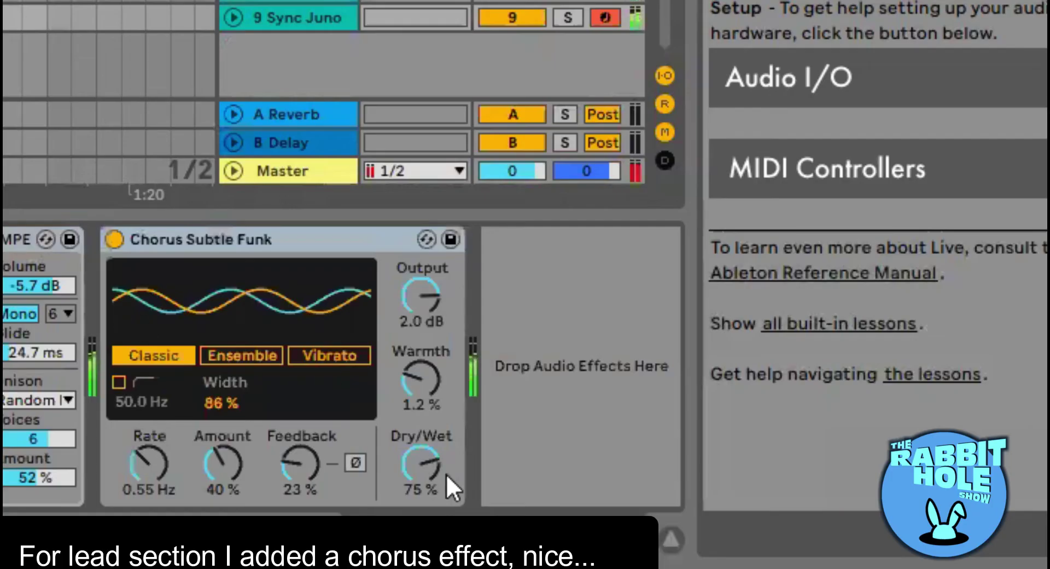
pyautogui.moveTo(446, 473); pyautogui.dragTo(446, 492)
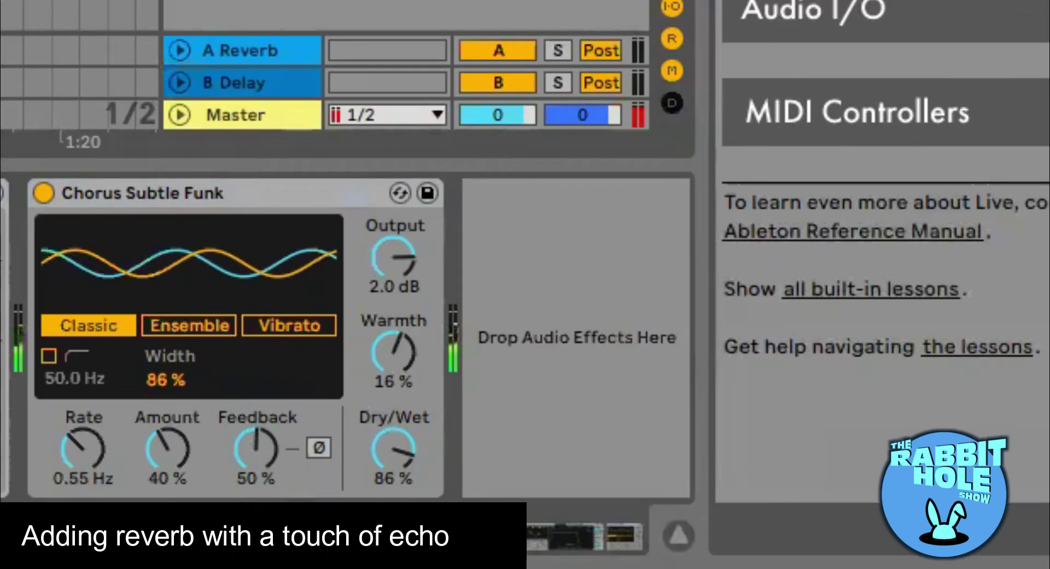
# Step: Place an Echo after the Sync Juno Lead's chorus, with Dry/Wet 34% and Stereo 130%
pyautogui.moveTo(591, 359); pyautogui.dragTo(588, 366)
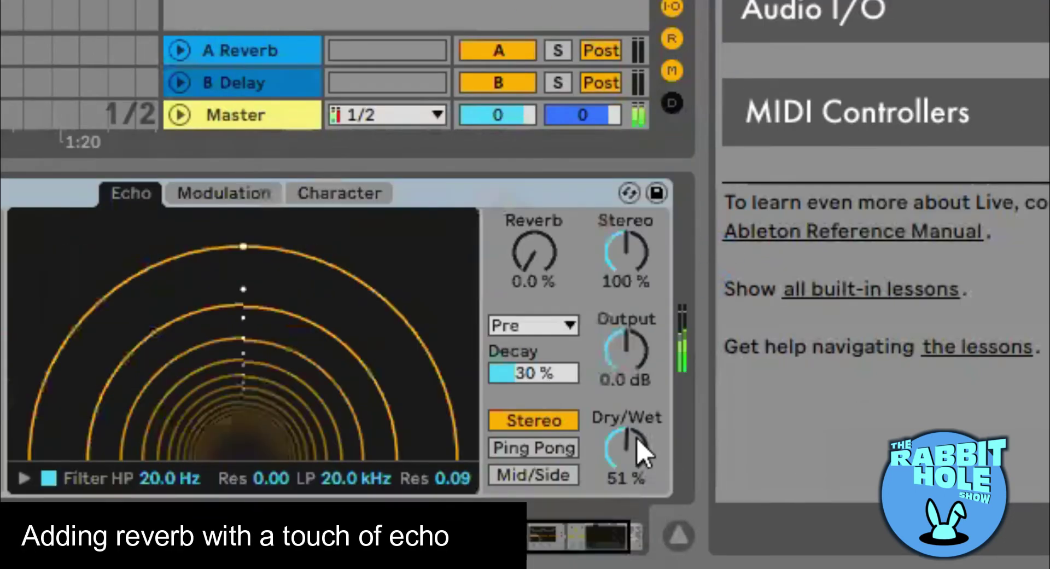
pyautogui.moveTo(637, 446); pyautogui.dragTo(638, 470)
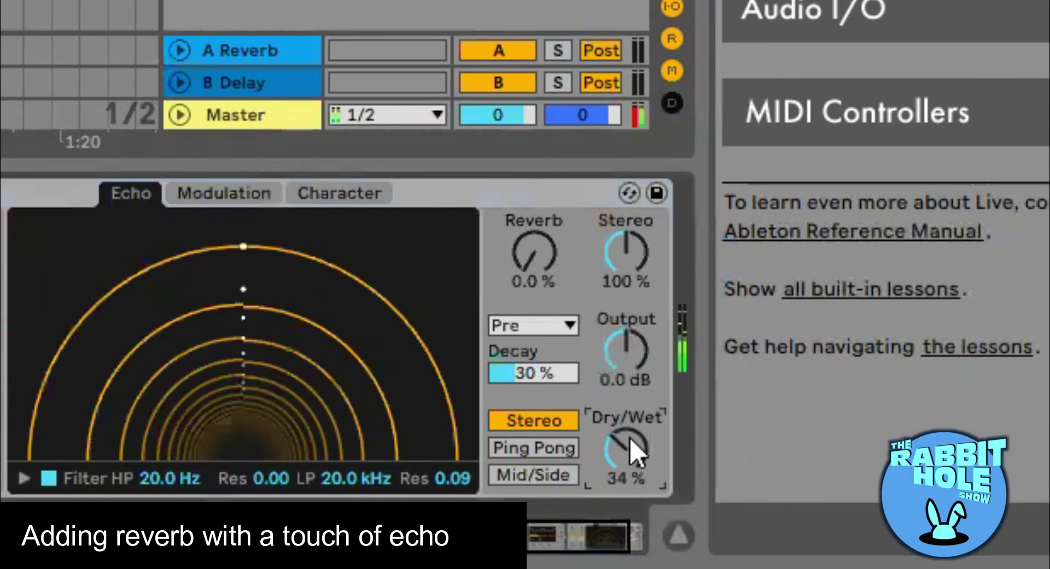
pyautogui.moveTo(626, 252); pyautogui.dragTo(625, 236)
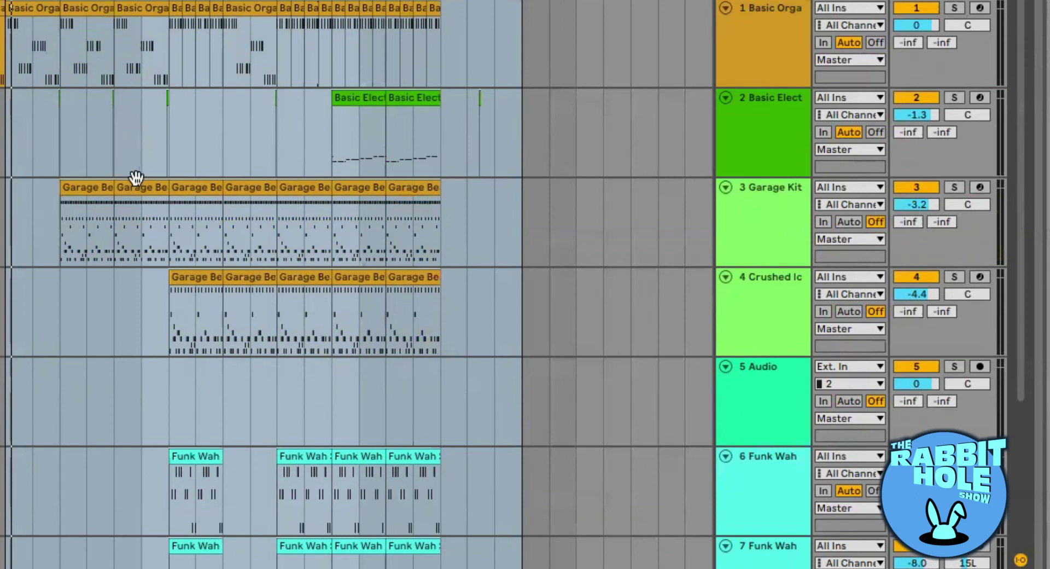
# Step: Select the 3 Garage Kit track to show its drum kit and Multiband Compression devices
pyautogui.scroll(-5, 143, 180)
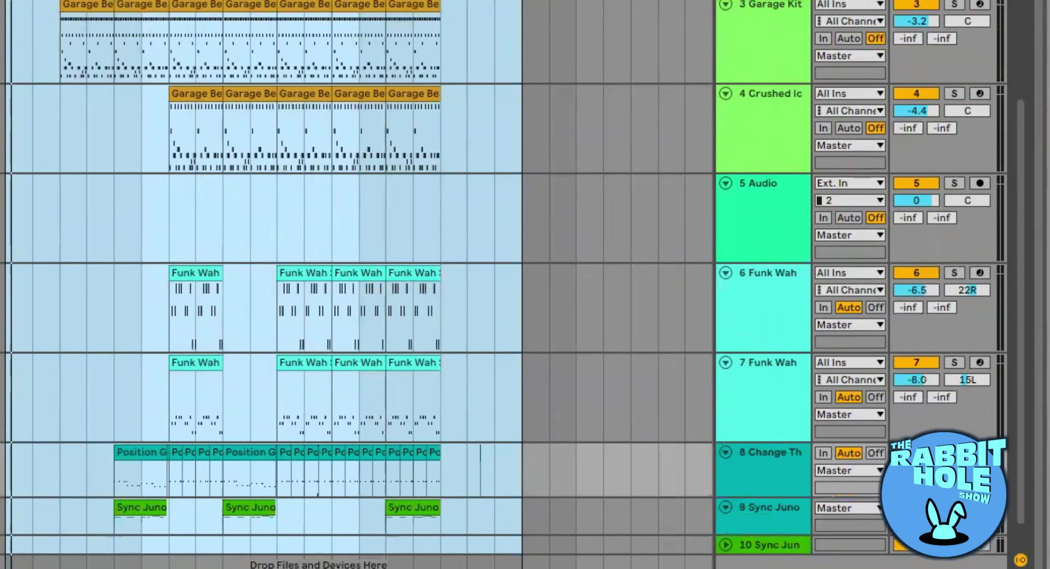
pyautogui.scroll(4, 93, 383)
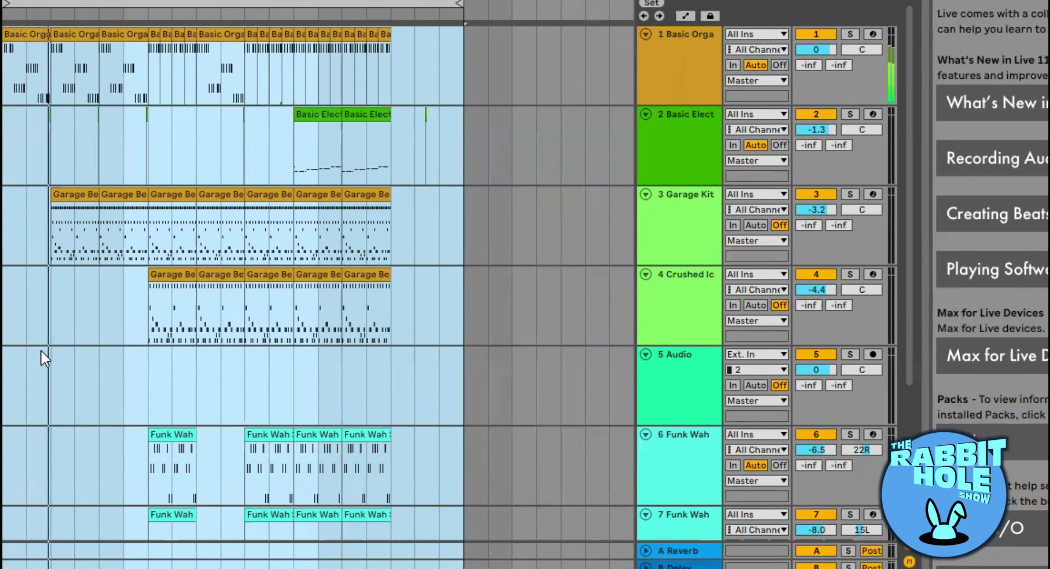
pyautogui.scroll(-3, 56, 335)
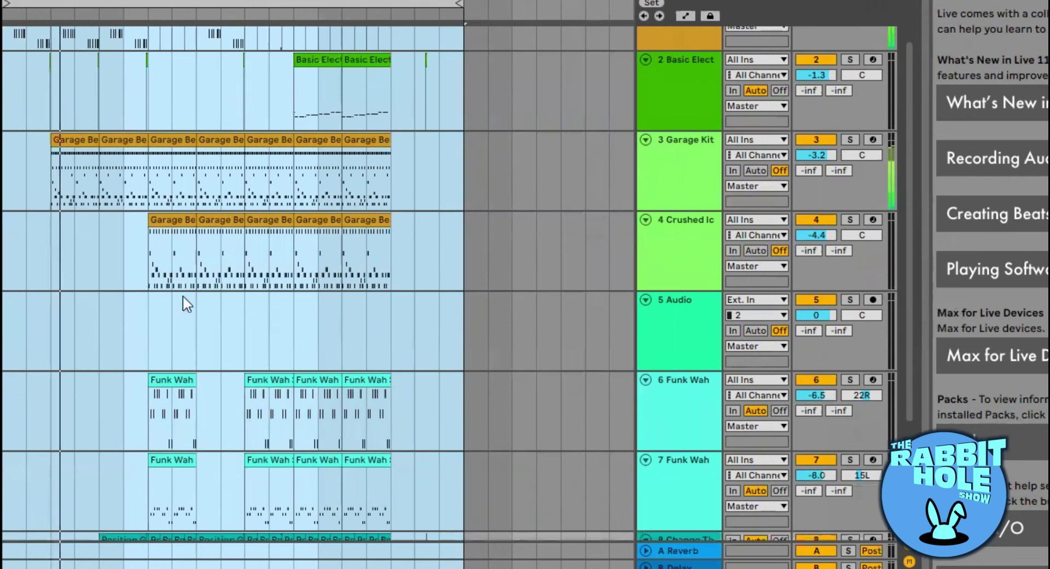
pyautogui.click(710, 140)
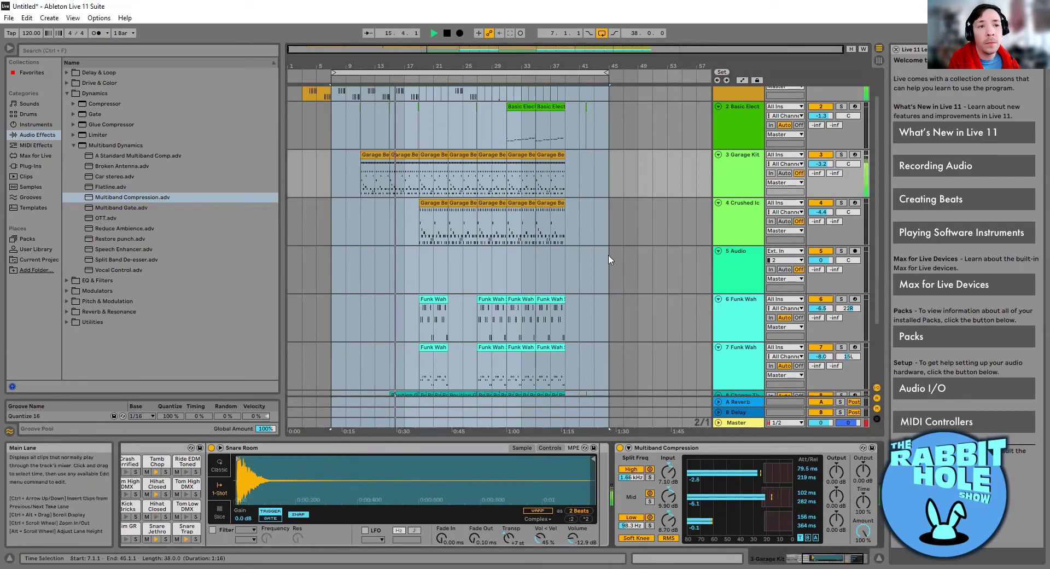
# Step: Select the 9 Sync Juno track to show its Chorus and Echo devices
pyautogui.scroll(-3, 611, 260)
pyautogui.click(747, 370)
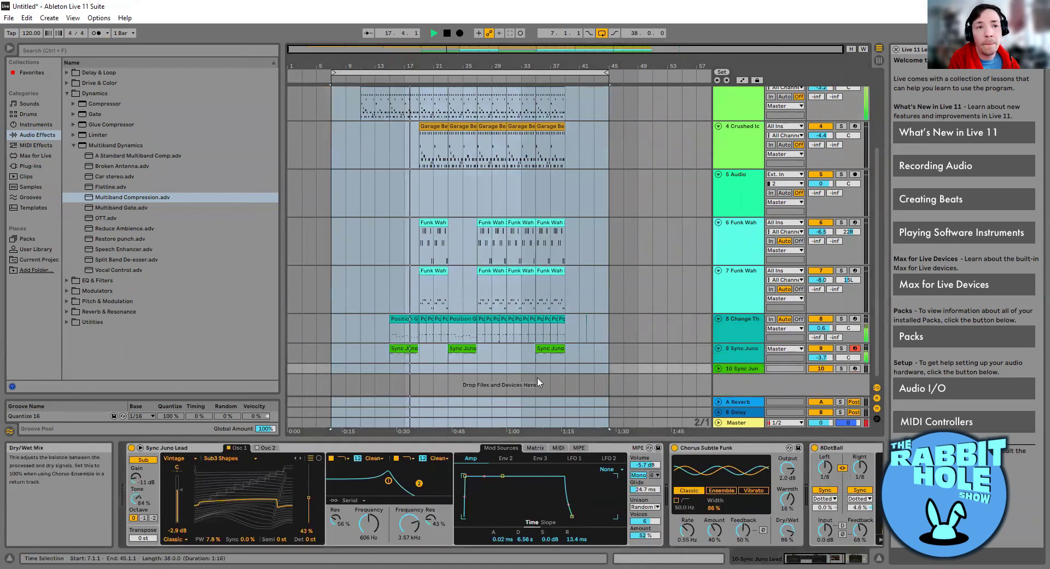
pyautogui.click(744, 348)
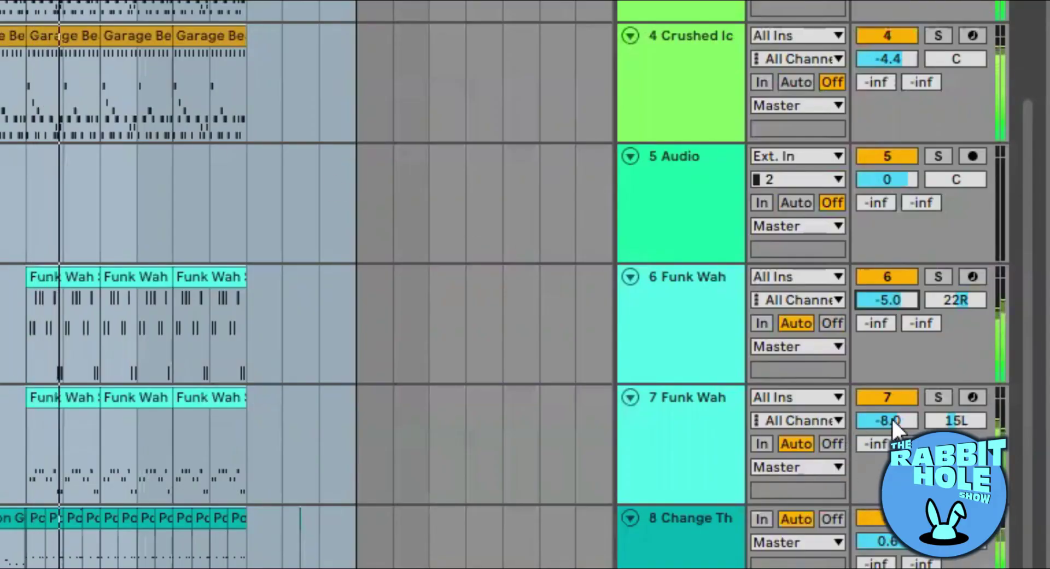
# Step: Set track 7 Funk Wah to -9.3 dB, track 6 Funk Wah to -5.5 dB, and track 2 to 2.0 dB
pyautogui.moveTo(892, 419); pyautogui.dragTo(891, 437)
pyautogui.moveTo(889, 299); pyautogui.dragTo(888, 313)
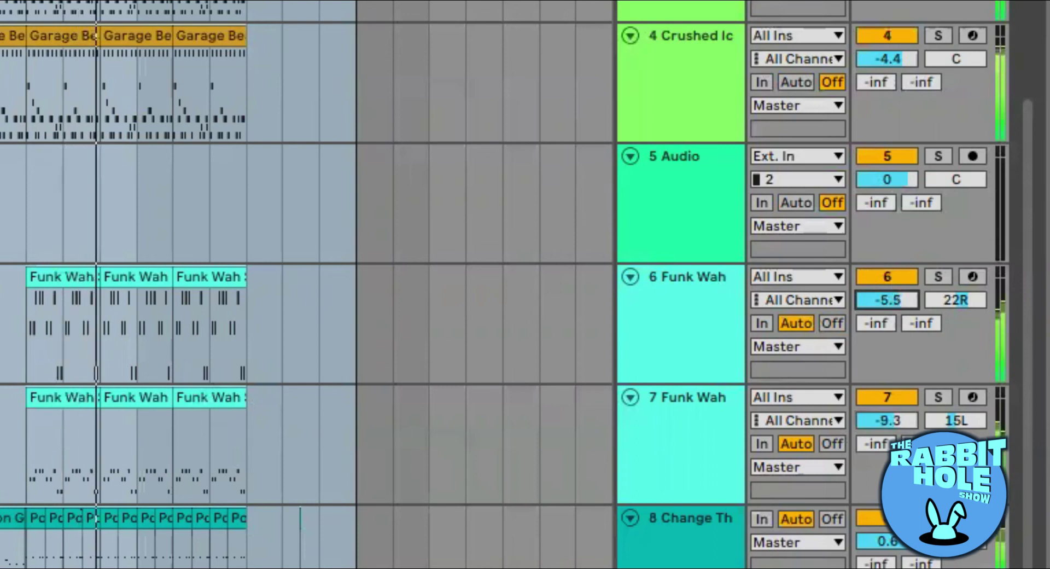
pyautogui.scroll(5, 445, 62)
pyautogui.moveTo(887, 92); pyautogui.dragTo(887, 79)
pyautogui.scroll(-3, 431, 257)
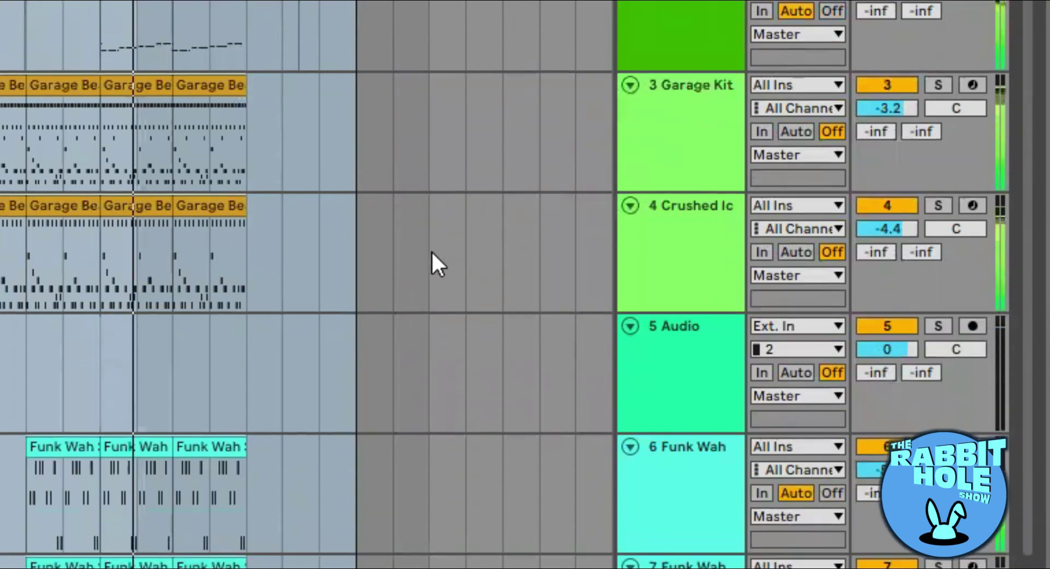
pyautogui.scroll(-3, 431, 250)
pyautogui.scroll(-2, 431, 251)
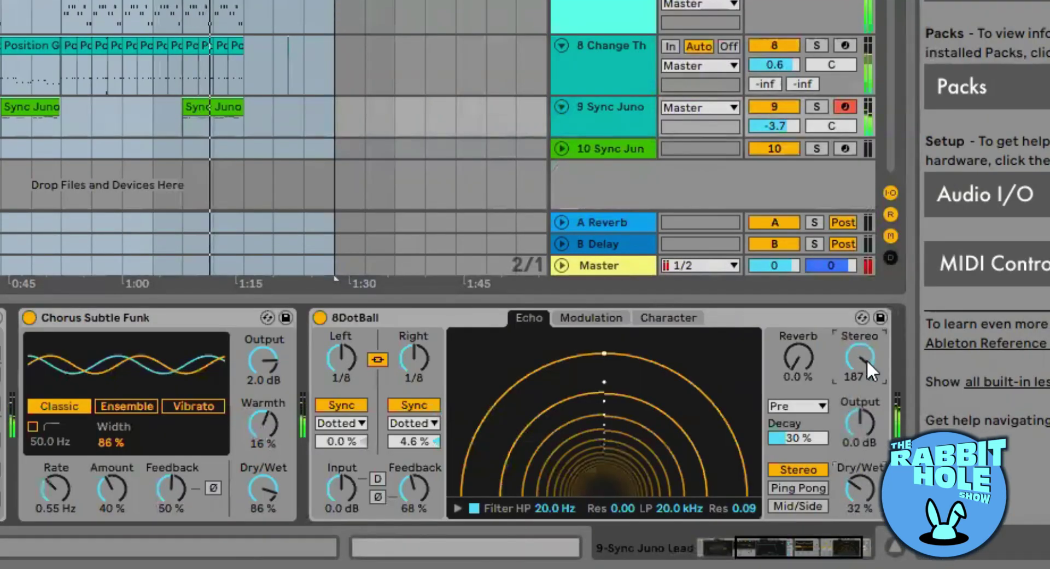
# Step: Set the lead's 8DotBall Echo to 187% Stereo and about 55% Dry/Wet
pyautogui.moveTo(864, 353); pyautogui.dragTo(864, 323)
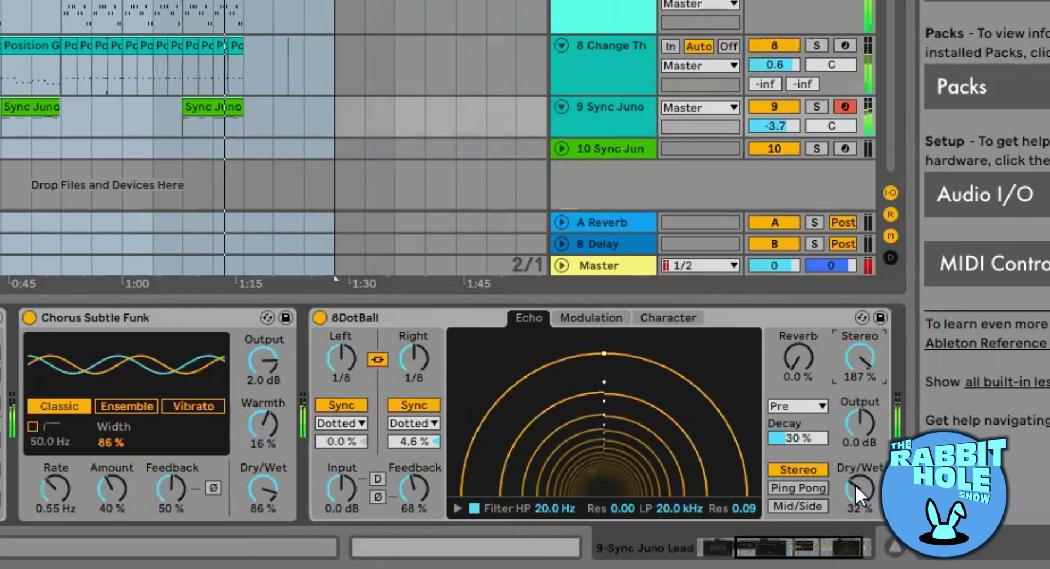
pyautogui.moveTo(855, 484); pyautogui.dragTo(856, 473)
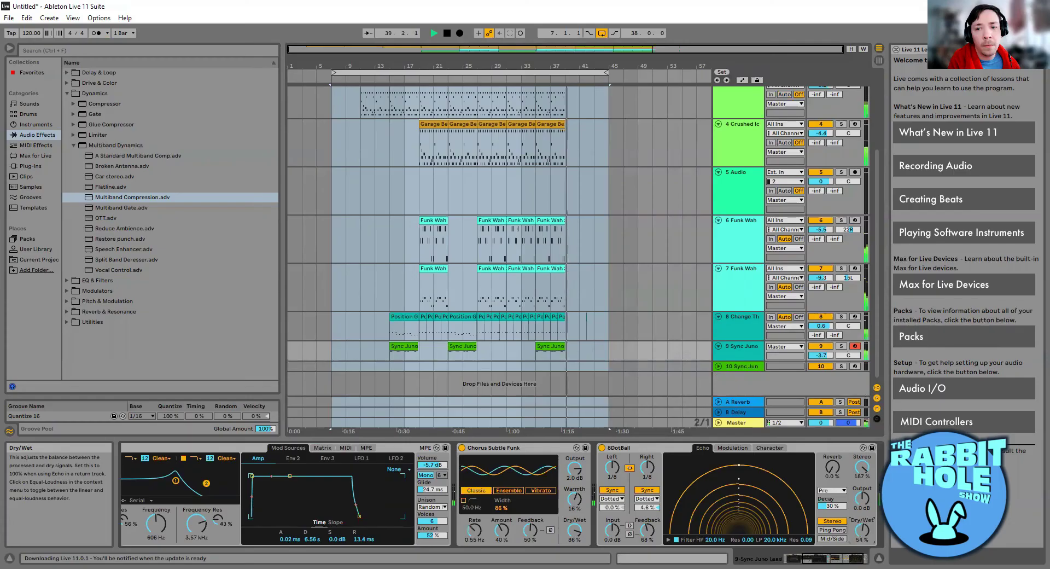
pyautogui.moveTo(862, 529); pyautogui.dragTo(862, 529)
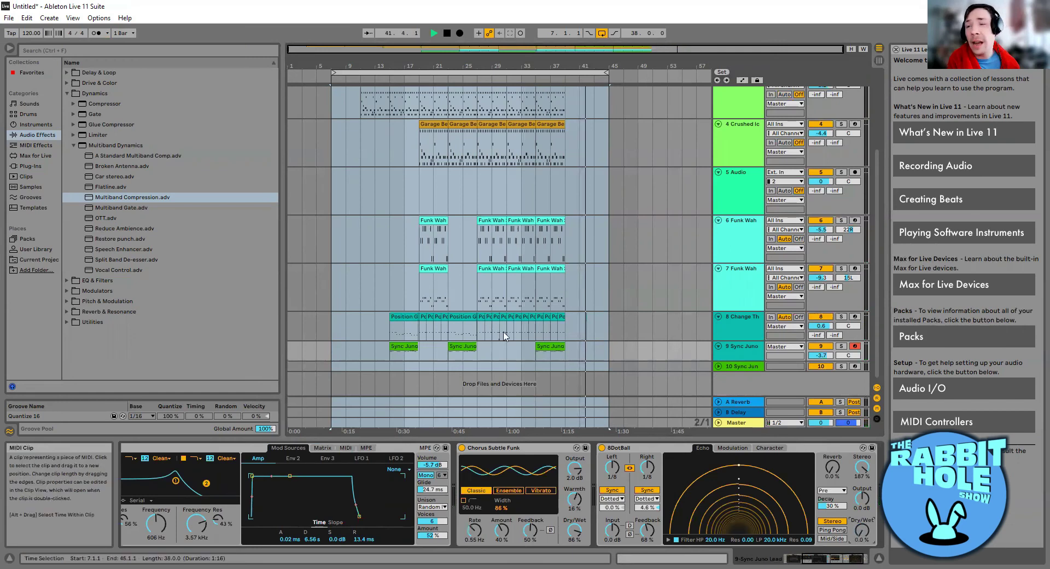
# Step: Stop arrangement playback with the Space bar
pyautogui.press('space')
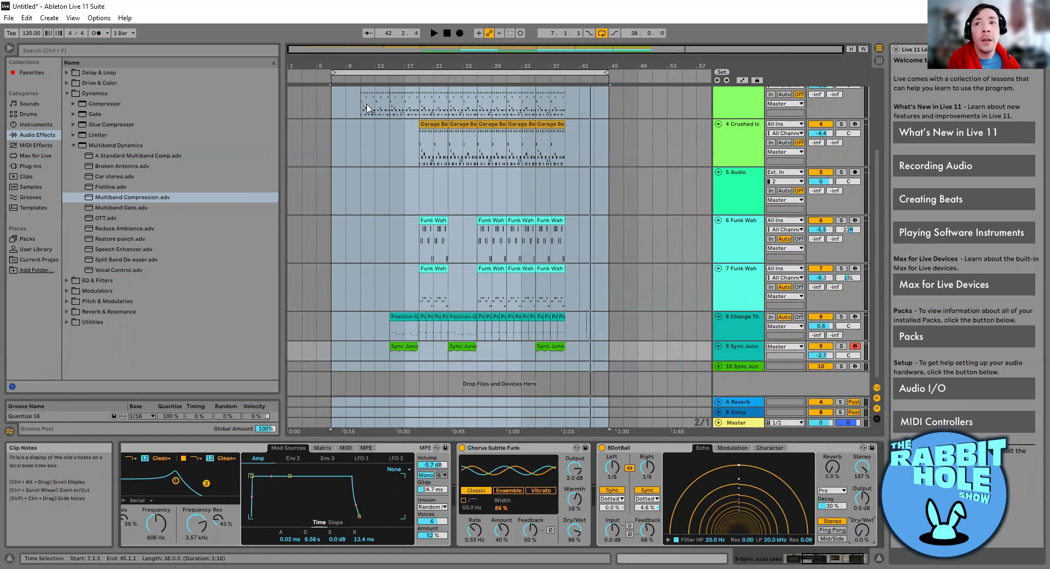